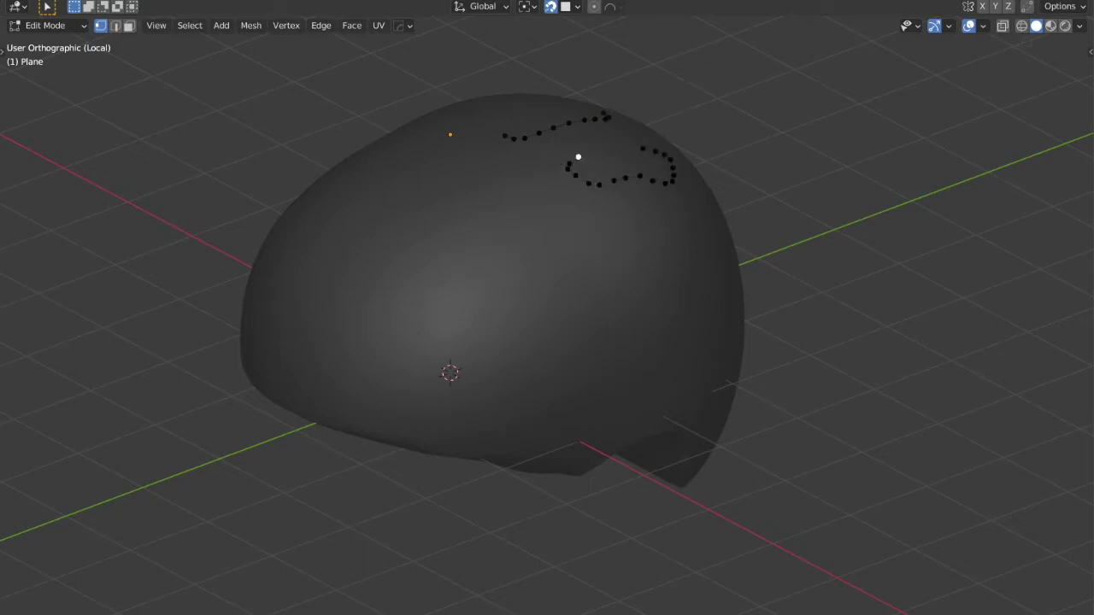
Step: Extend the vent outline with another vertex, then orbit and zoom toward the helmet's lower rim
{"action": "right_click", "coordinate": [645, 150], "text": "ctrl"}
{"action": "middle_click_drag", "start_coordinate": [645, 150], "coordinate": [632, 175]}
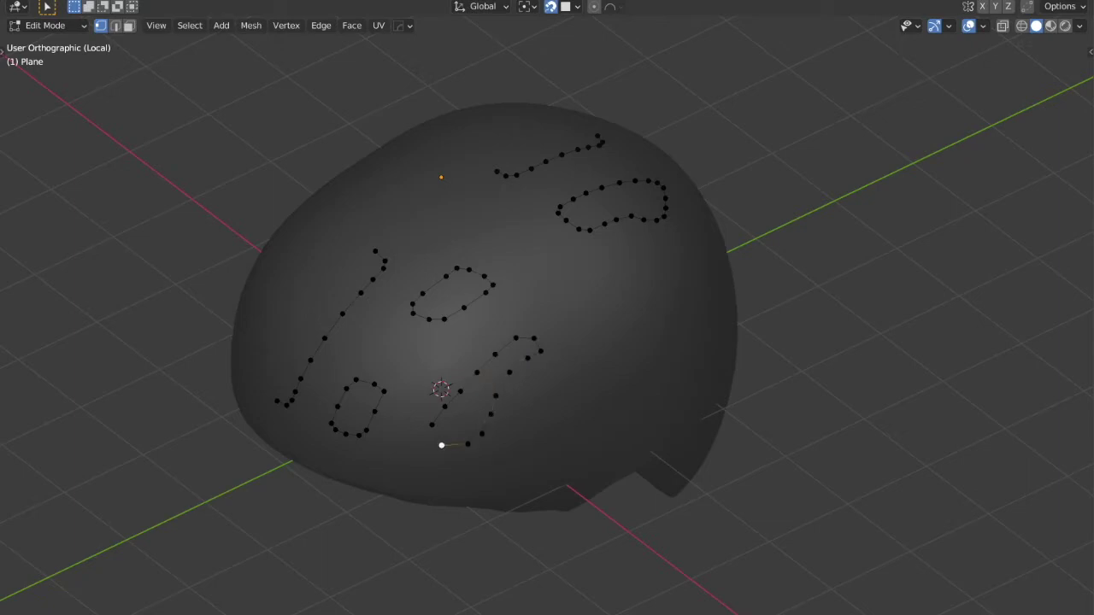
{"action": "scroll", "coordinate": [547, 307], "scroll_direction": "up", "scroll_amount": 2}
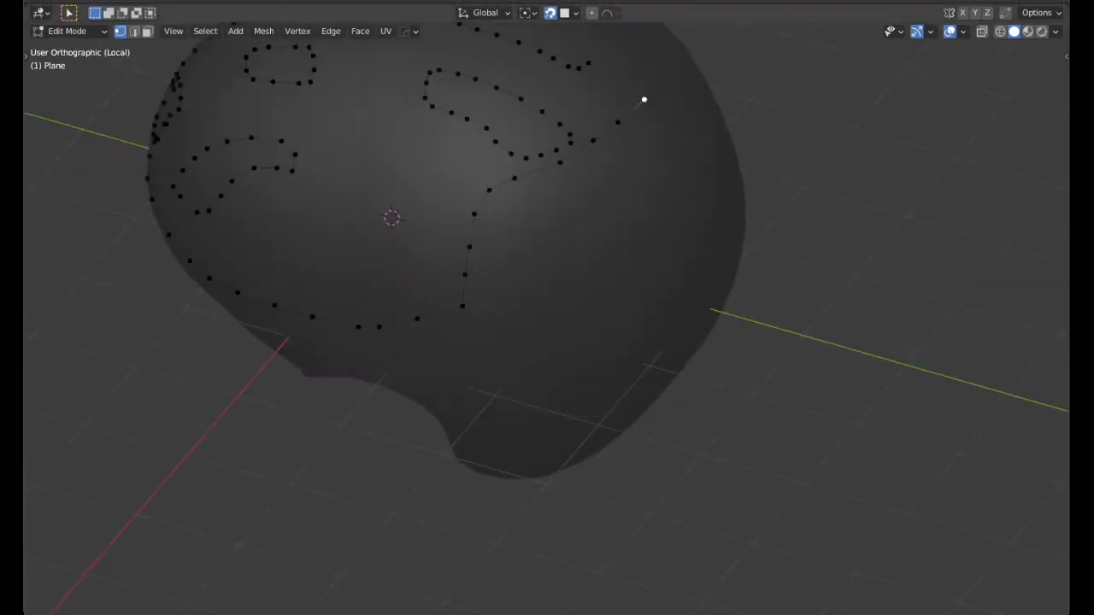
Step: Reposition the rim vertex and the top-right vertex with their neighbours, then pick a chain vertex
{"action": "key", "text": "g"}
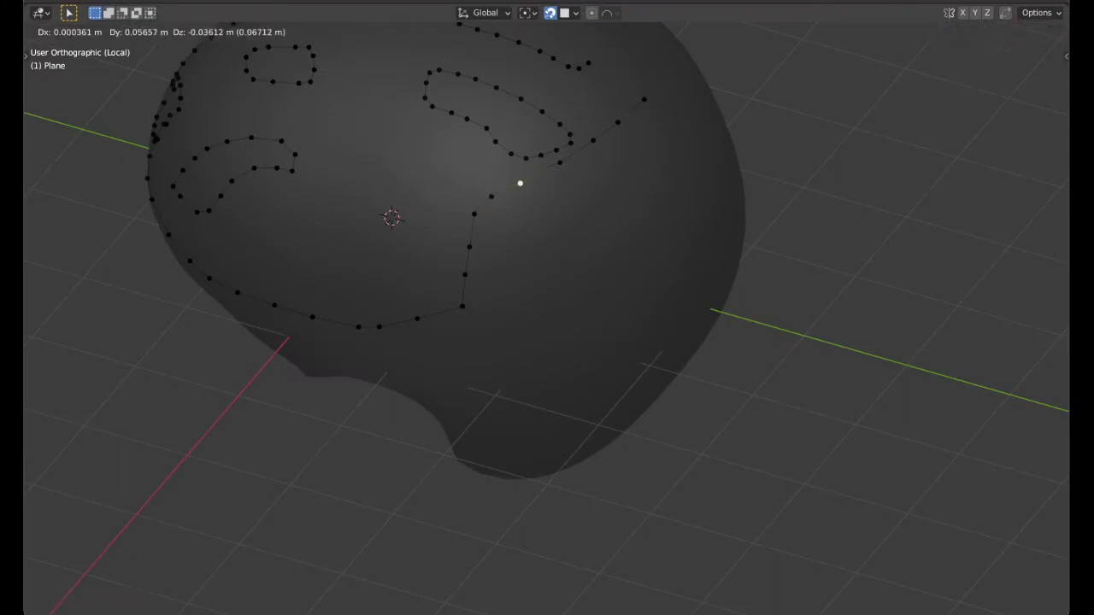
{"action": "key", "text": "Return"}
{"action": "middle_click_drag", "start_coordinate": [513, 341], "coordinate": [598, 325]}
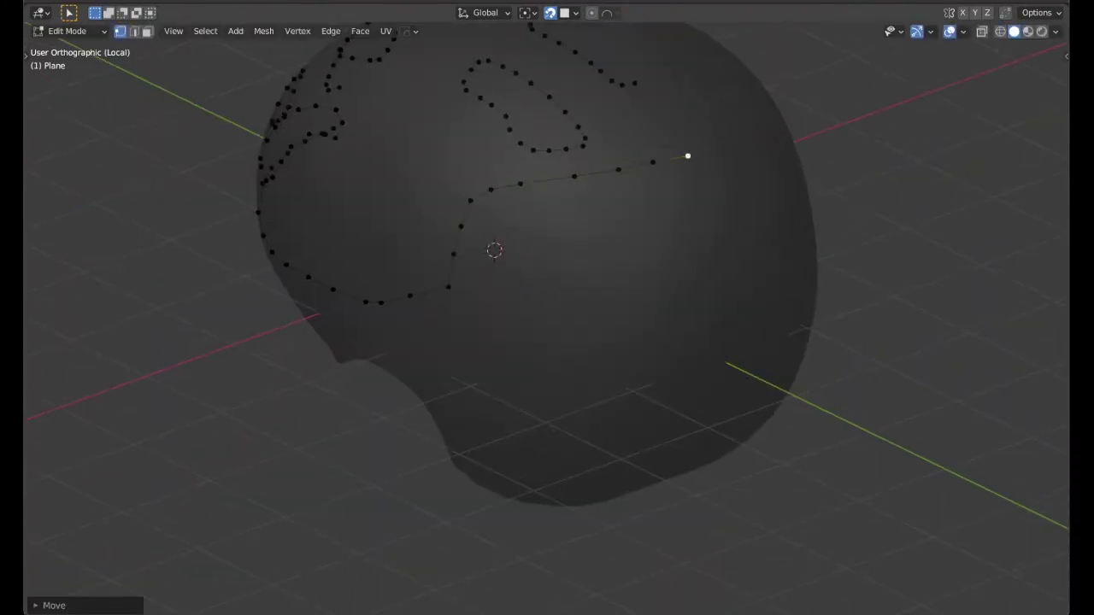
{"action": "key", "text": "g"}
{"action": "key", "text": "Return"}
{"action": "left_click", "coordinate": [448, 286]}
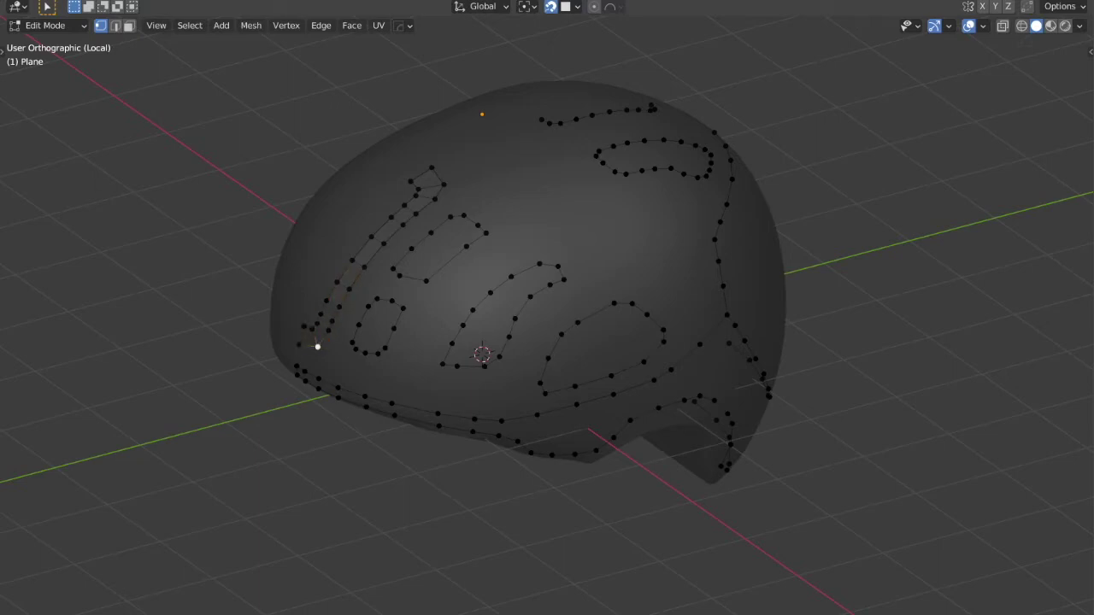
Step: Nudge a vertex onto the vent outline and try quad faces at the vent corner, undoing them
{"action": "left_click_drag", "start_coordinate": [434, 199], "coordinate": [390, 217]}
{"action": "key", "text": "f"}
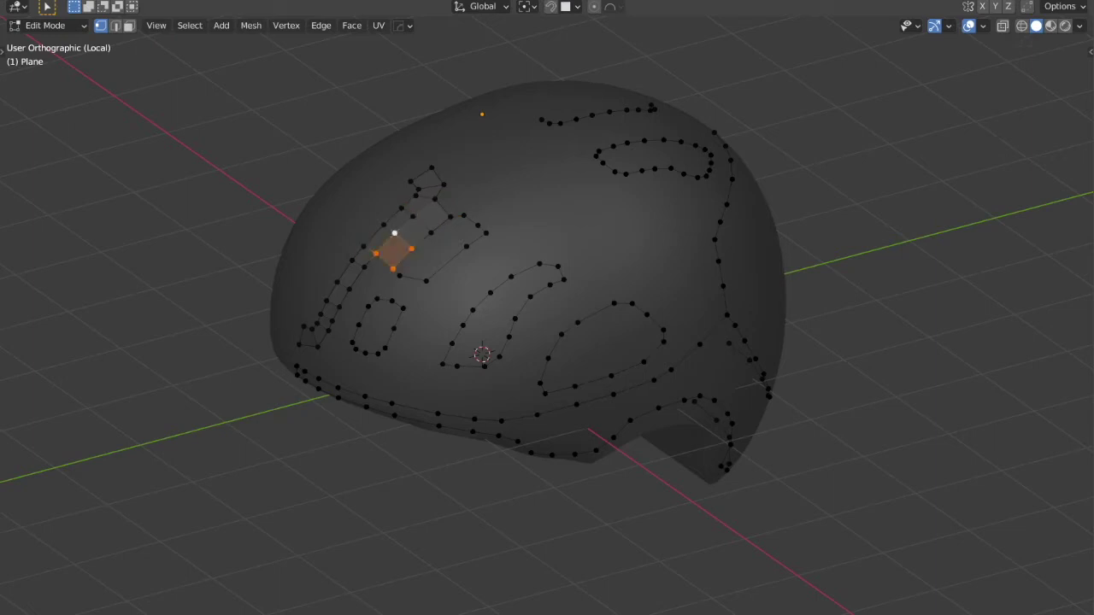
{"action": "key", "text": "ctrl+z"}
{"action": "key", "text": "ctrl+shift+z"}
{"action": "key", "text": "ctrl+z"}
{"action": "key", "text": "ctrl+z"}
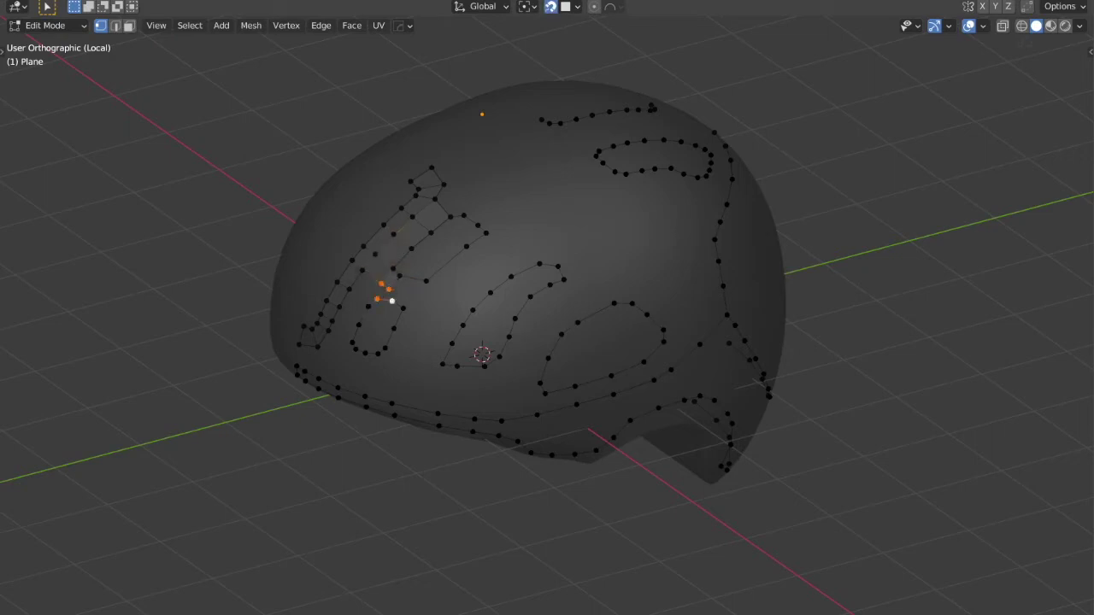
{"action": "key", "text": "f"}
{"action": "key", "text": "ctrl+z"}
Step: Extrude new inner-outline vertices around the upper-left vent, undoing the last two
{"action": "right_click", "coordinate": [466, 247], "text": "ctrl"}
{"action": "right_click", "coordinate": [441, 207], "text": "ctrl"}
{"action": "left_click", "coordinate": [349, 289]}
{"action": "right_click", "coordinate": [368, 306], "text": "ctrl"}
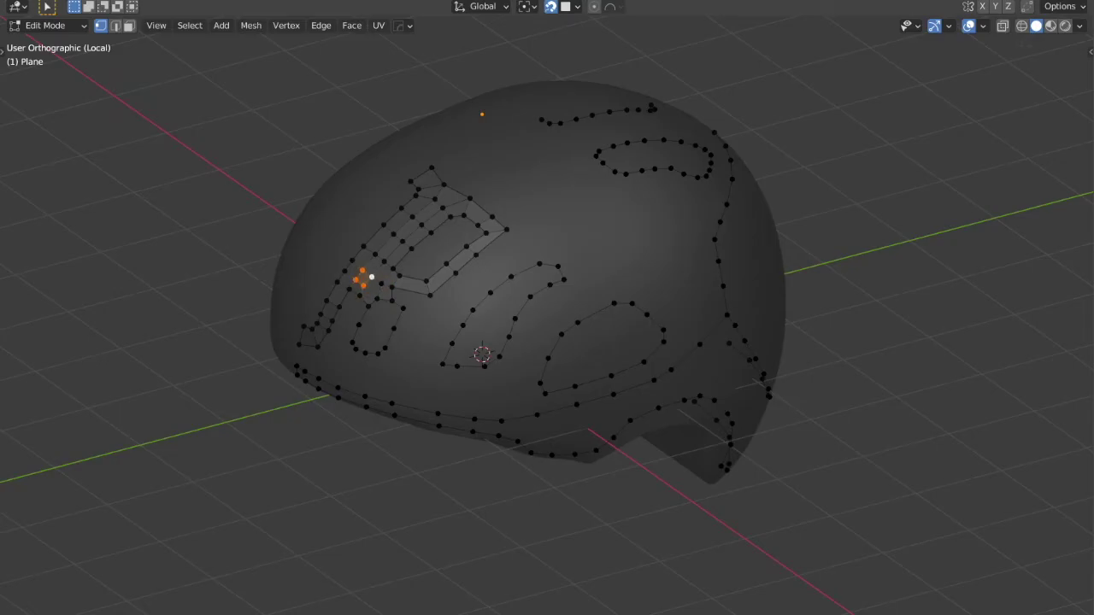
{"action": "middle_click_drag", "start_coordinate": [547, 341], "coordinate": [598, 325]}
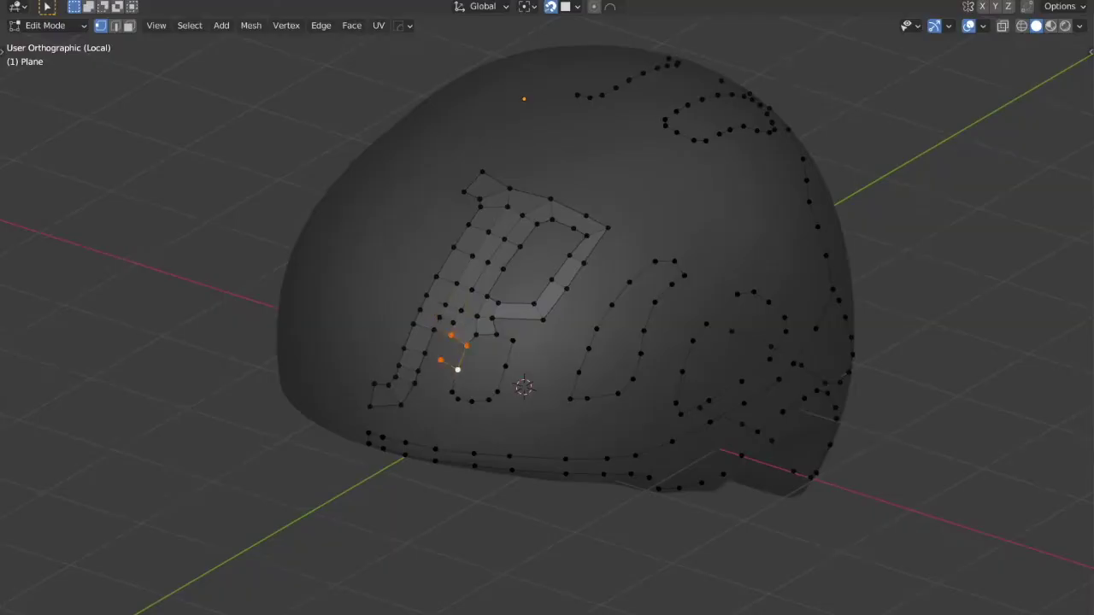
{"action": "key", "text": "ctrl+z"}
{"action": "key", "text": "ctrl+z"}
{"action": "key", "text": "ctrl+z"}
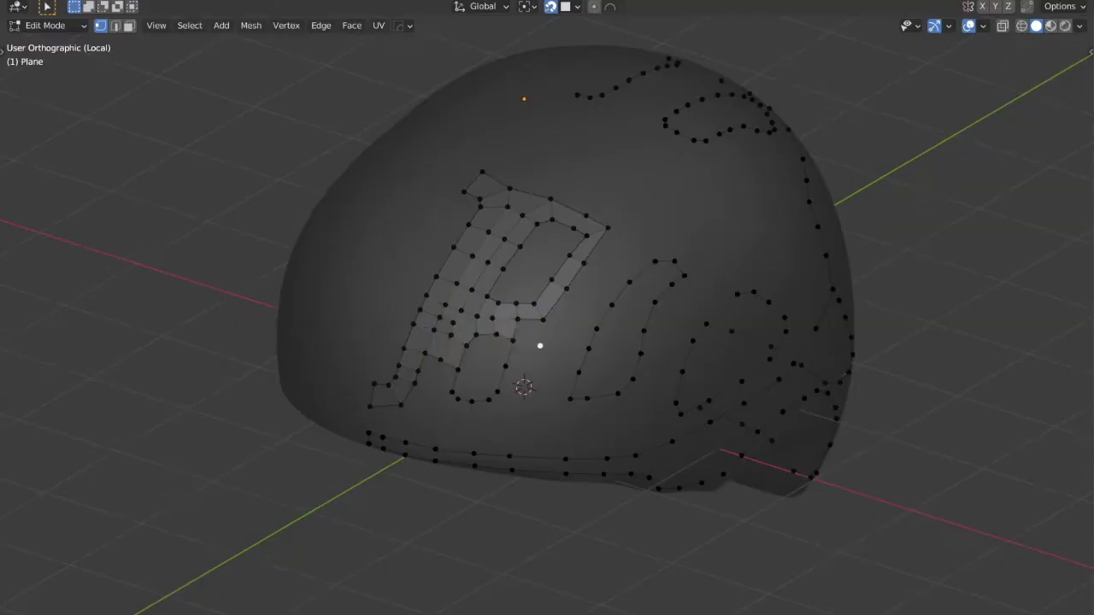
Step: Extend the strip with a vertex and fill the first faces along the bottom
{"action": "right_click", "coordinate": [418, 371], "text": "ctrl"}
{"action": "key", "text": "f"}
{"action": "left_click", "coordinate": [532, 371]}
{"action": "key", "text": "f"}
{"action": "left_click", "coordinate": [526, 401]}
{"action": "left_click", "coordinate": [504, 418], "text": "shift"}
{"action": "key", "text": "f"}
Step: Fill more faces between vertex pairs along the bottom and right-side patch edges
{"action": "key", "text": "f"}
{"action": "key", "text": "f"}
{"action": "key", "text": "f"}
{"action": "key", "text": "f"}
{"action": "left_click", "coordinate": [709, 420]}
{"action": "left_click", "coordinate": [655, 488], "text": "shift"}
{"action": "key", "text": "f"}
{"action": "left_click", "coordinate": [385, 406]}
{"action": "left_click", "coordinate": [382, 437], "text": "shift"}
{"action": "key", "text": "f"}
{"action": "key", "text": "f"}
{"action": "key", "text": "f"}
{"action": "key", "text": "f"}
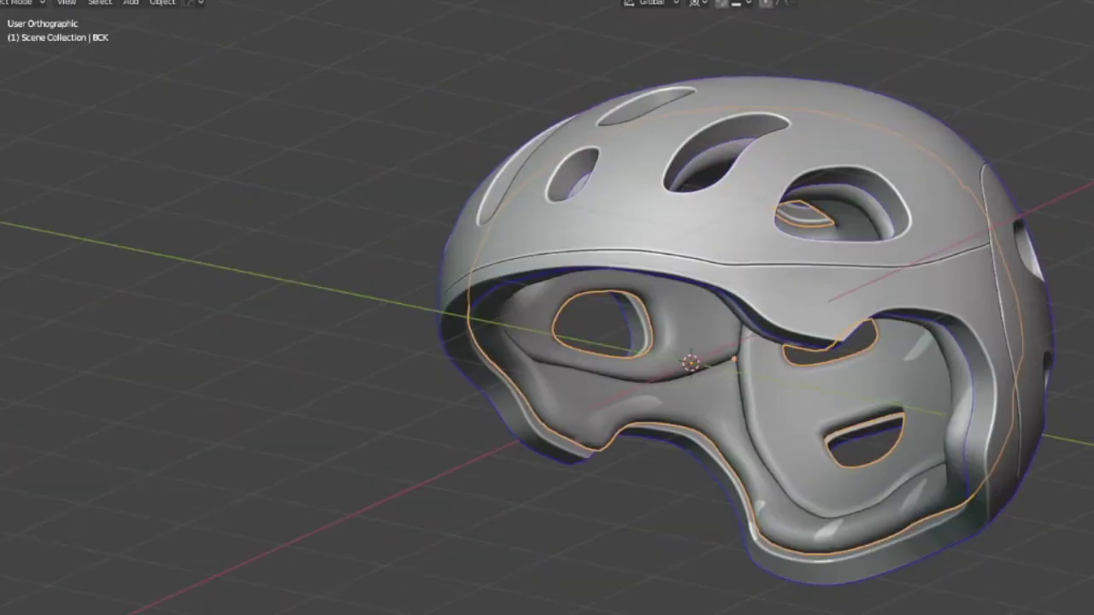
Step: Deselect all vertices on the UNDER inner liner mesh
{"action": "key", "text": "alt+a"}
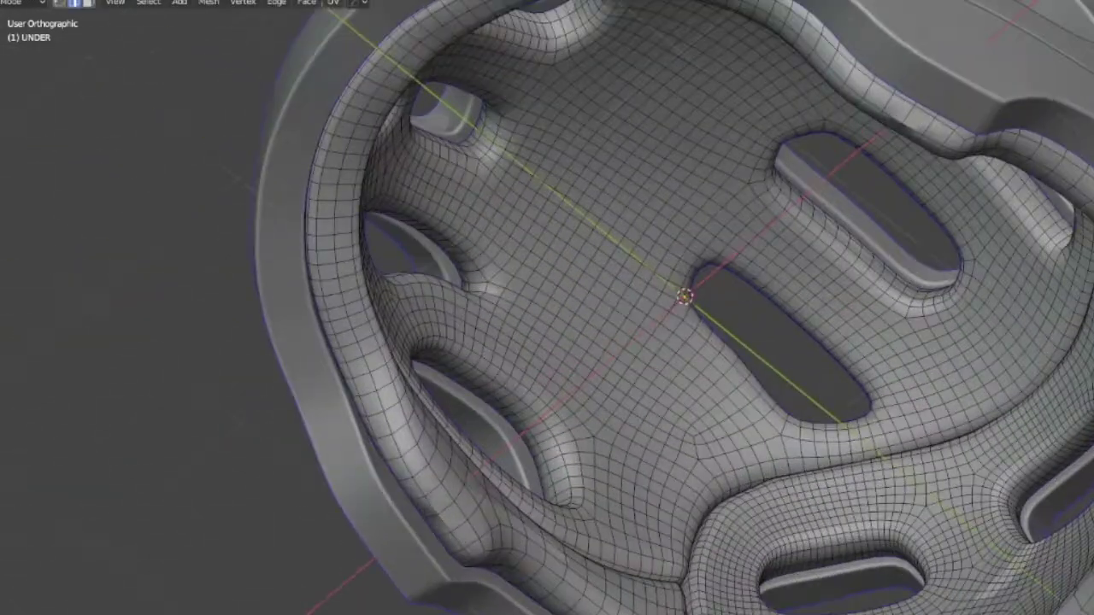